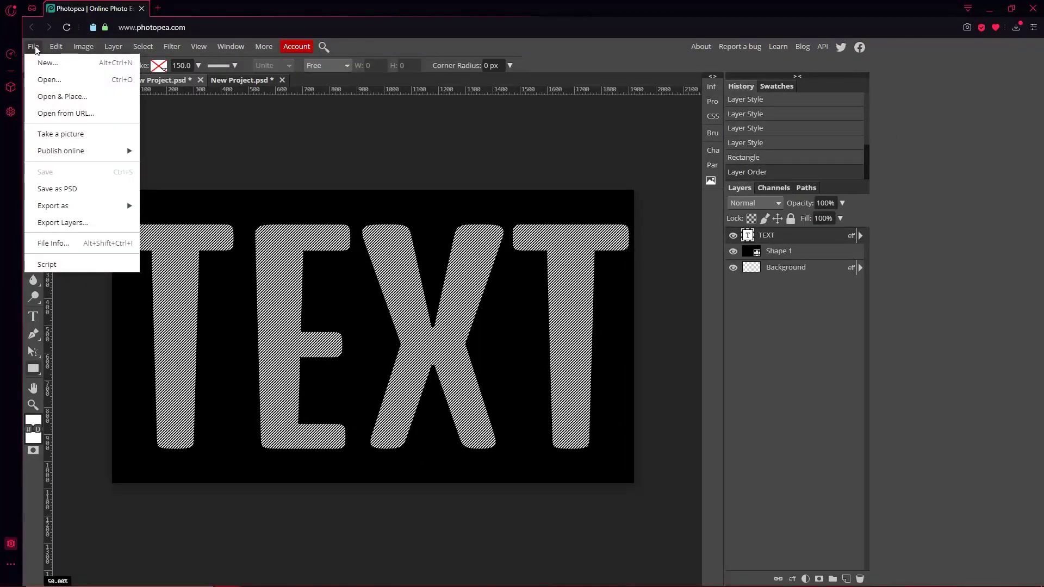
# - Create a new 10 × 10 px document with a Transparent background
pyautogui.click(44, 63)
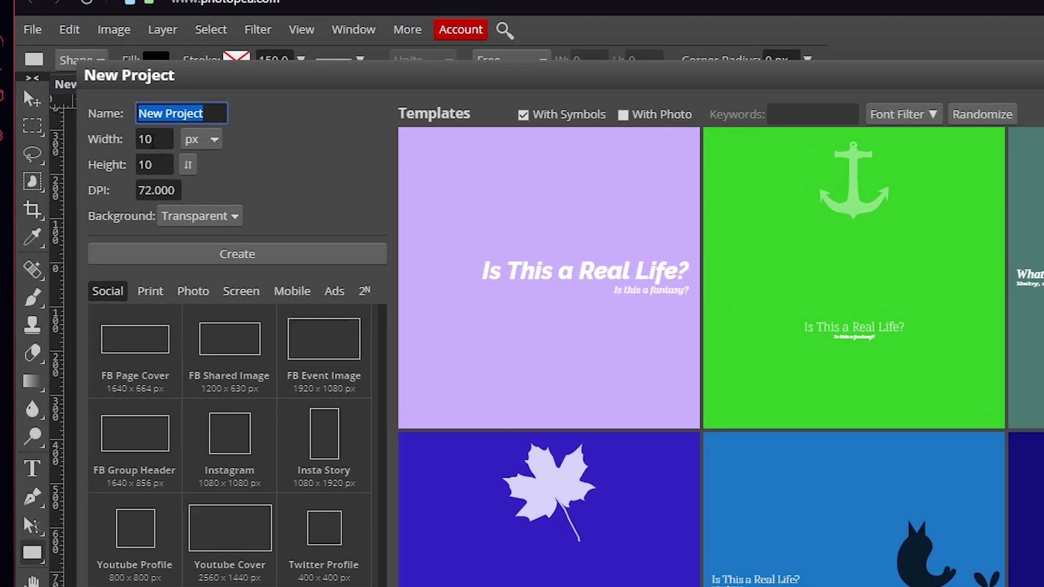
pyautogui.press('Tab')
pyautogui.click(156, 185)
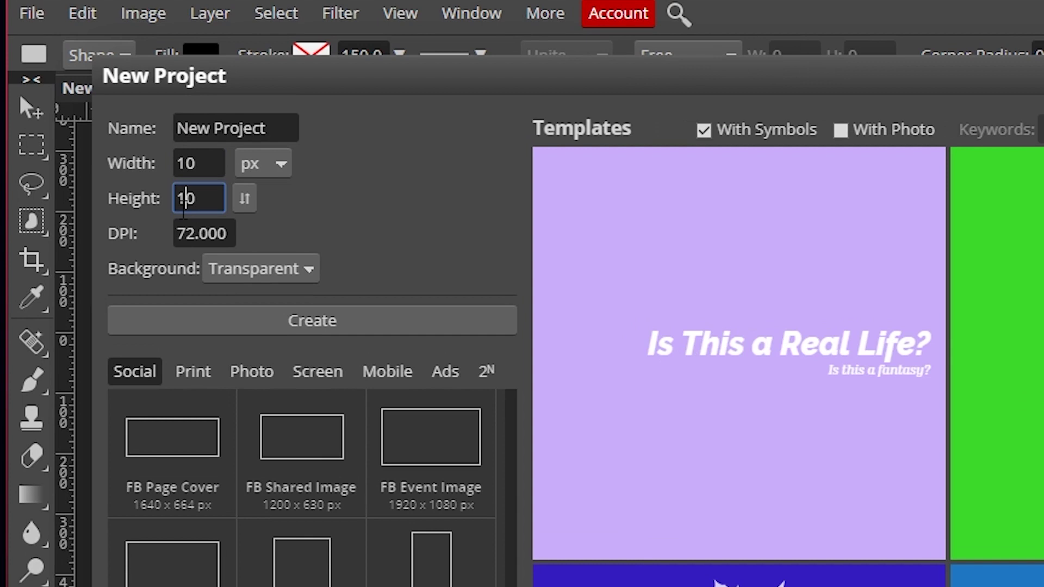
pyautogui.click(250, 153)
pyautogui.click(291, 181)
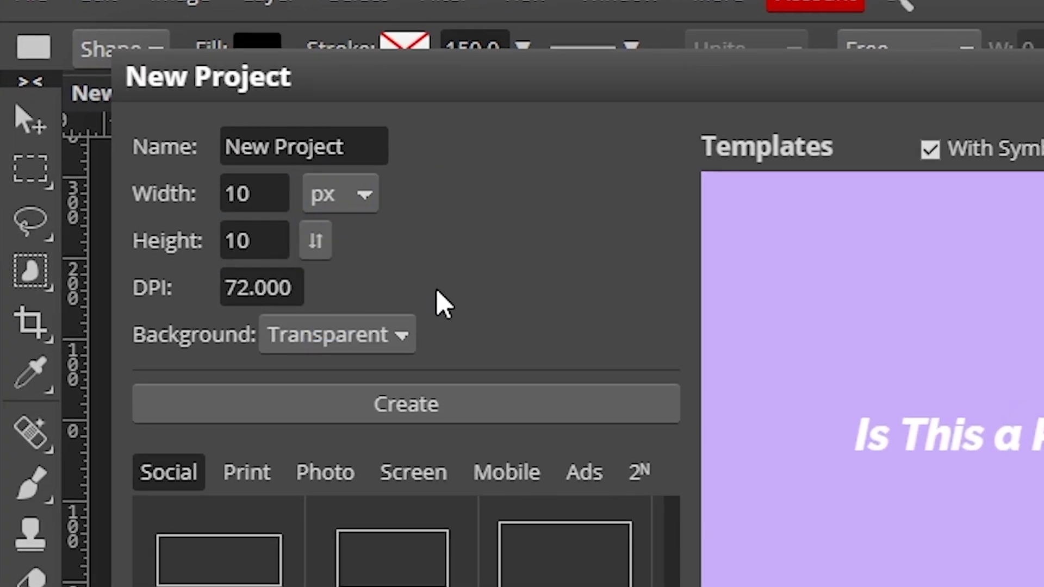
pyautogui.click(349, 353)
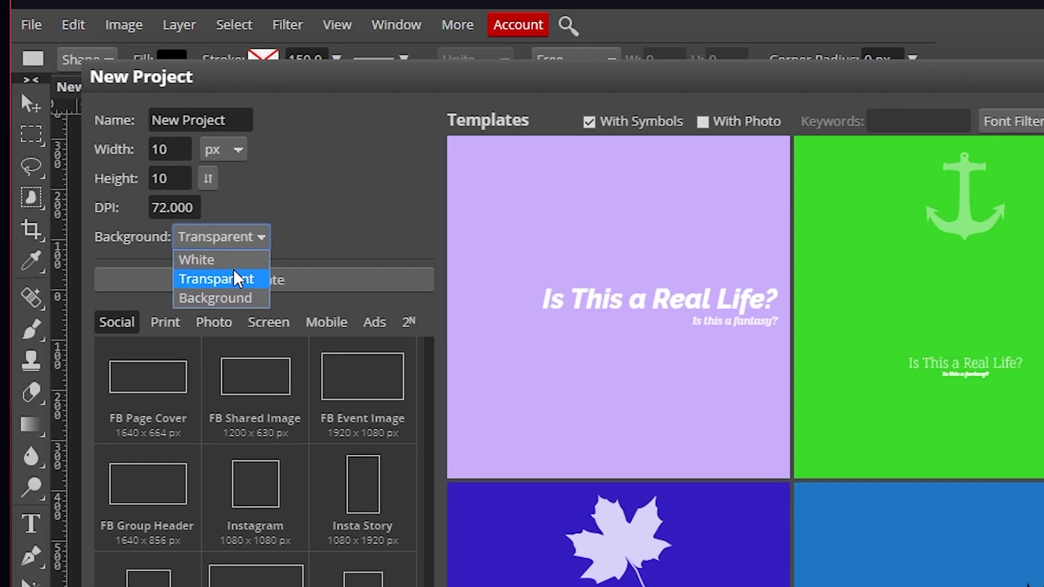
pyautogui.click(235, 279)
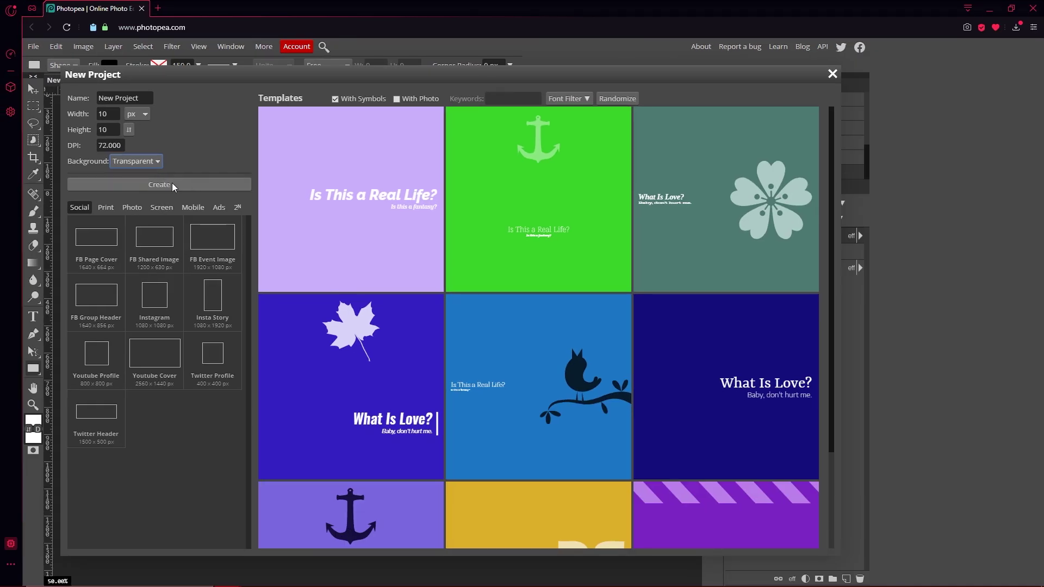
pyautogui.click(172, 185)
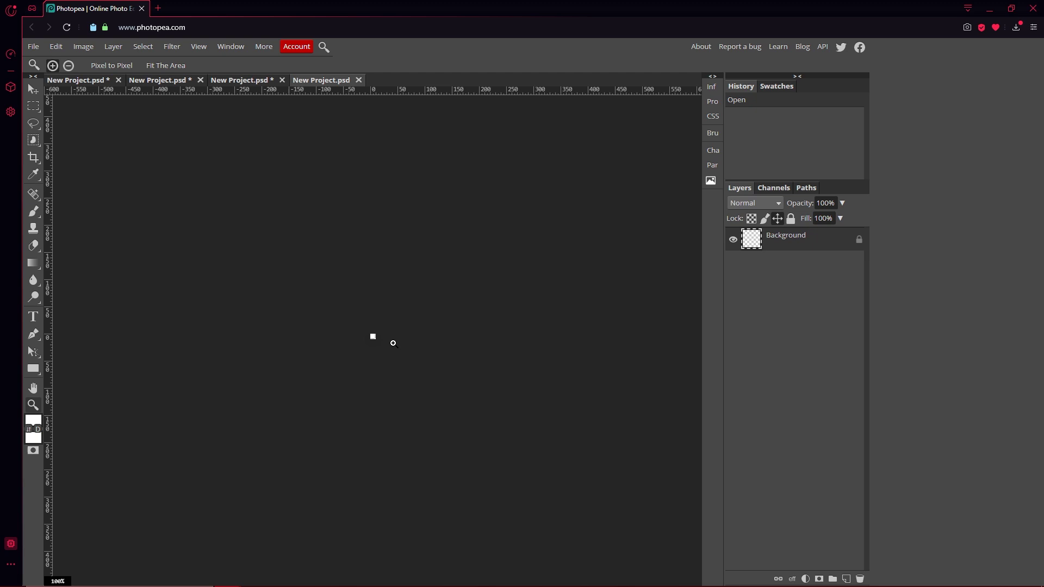
# - Scrub-zoom the 10 × 10 canvas up to 3200%
pyautogui.moveTo(380, 343); pyautogui.dragTo(477, 331)
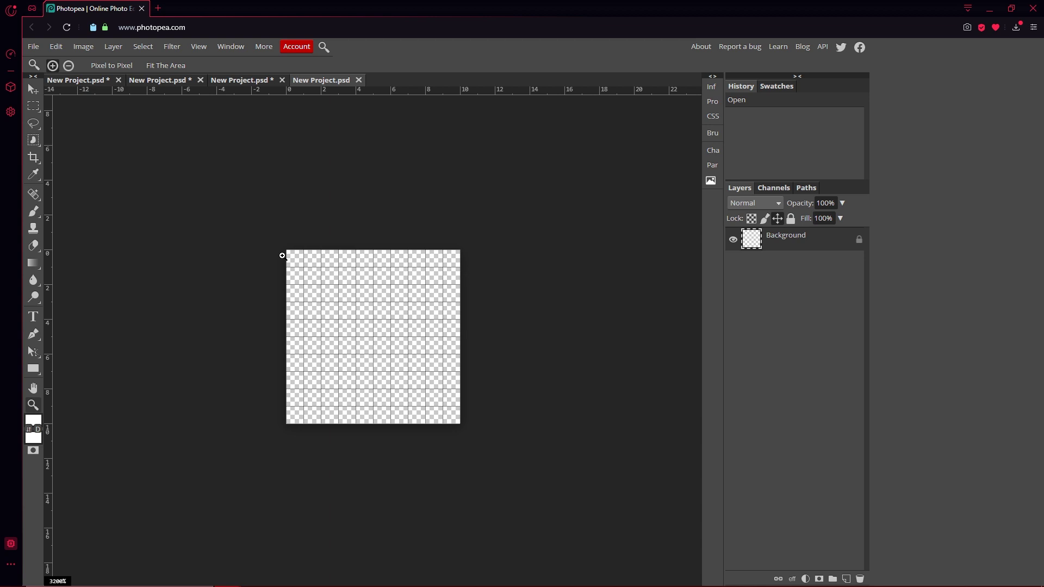
# - Switch to the Line tool with solid black fill, 3 px width, in Shape mode
pyautogui.rightClick(34, 369)
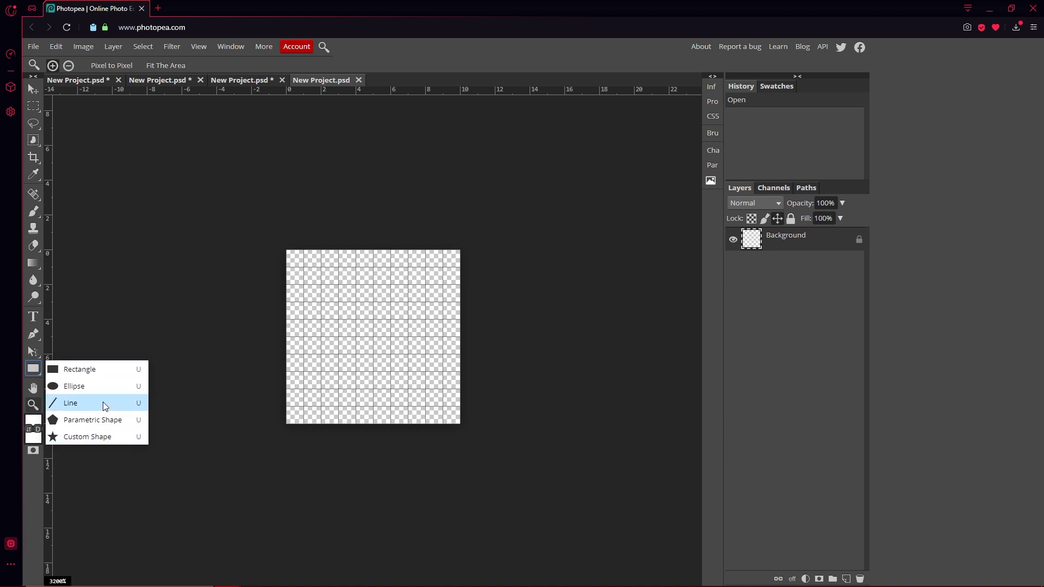
pyautogui.click(125, 403)
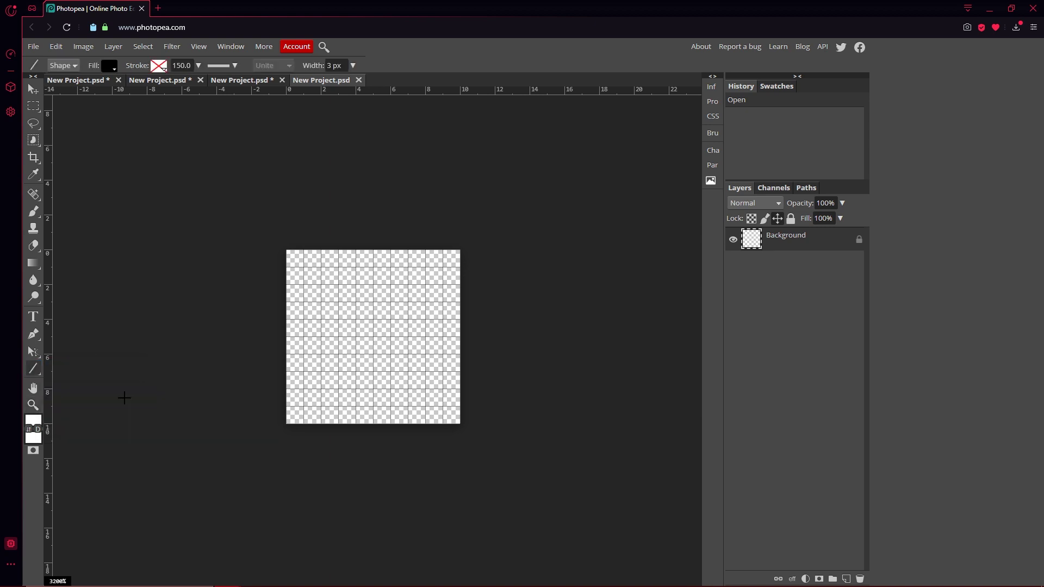
pyautogui.click(112, 68)
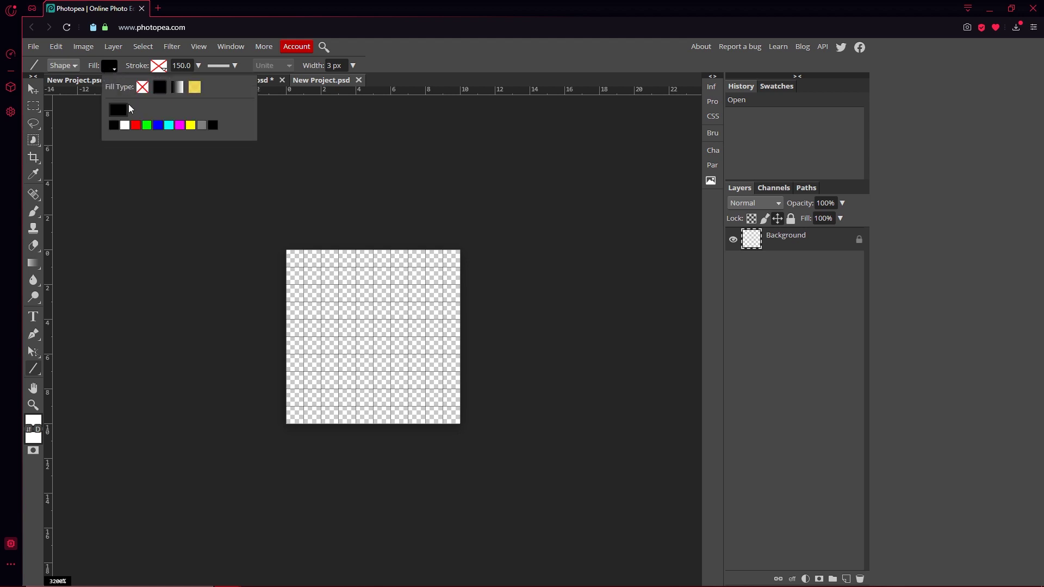
pyautogui.click(160, 88)
pyautogui.click(354, 66)
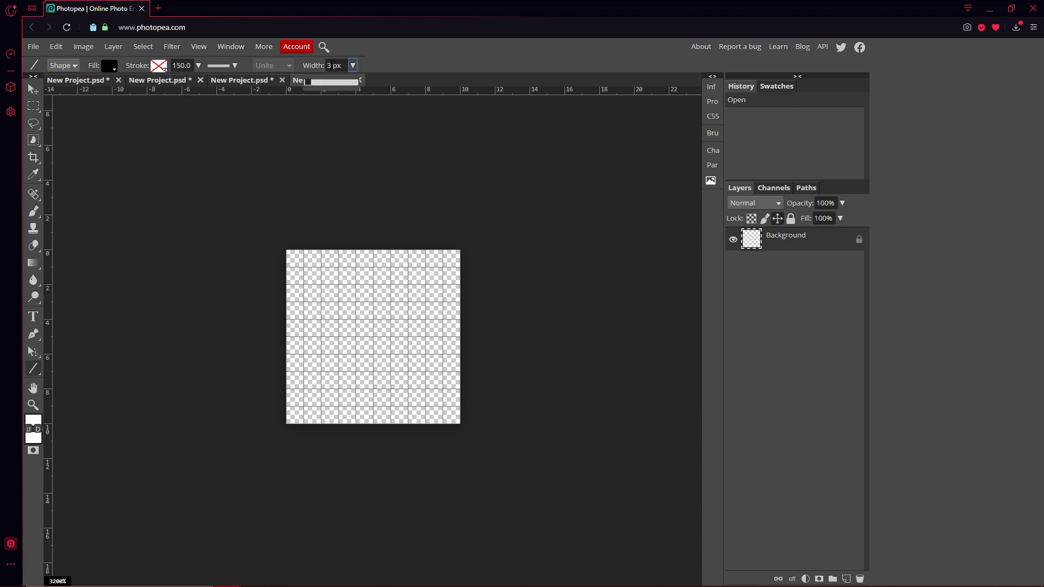
pyautogui.click(329, 65)
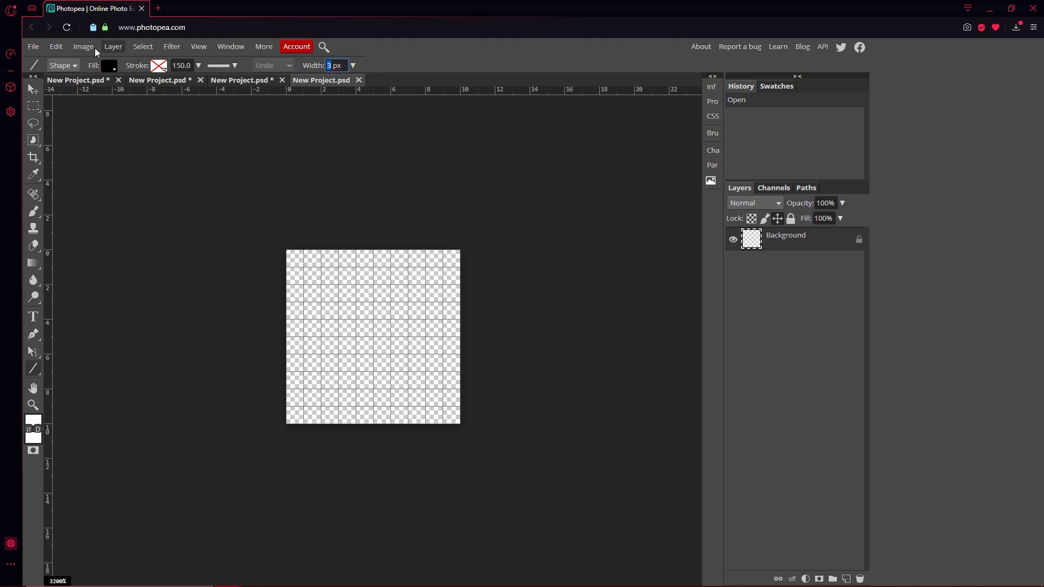
pyautogui.click(62, 65)
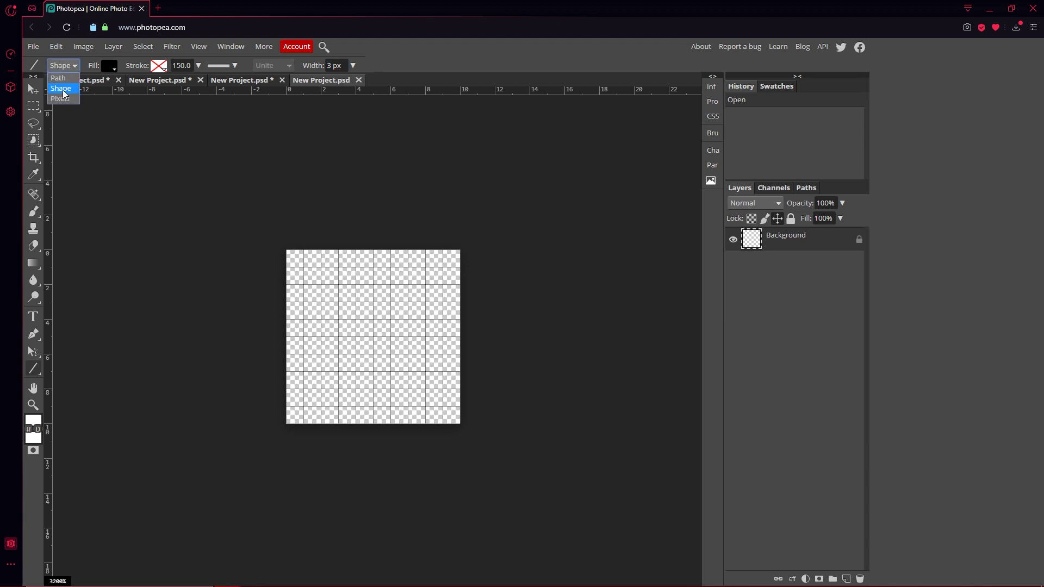
# - Draw a 3 px black diagonal line from the tile's bottom-left to top-right corner
pyautogui.click(285, 427)
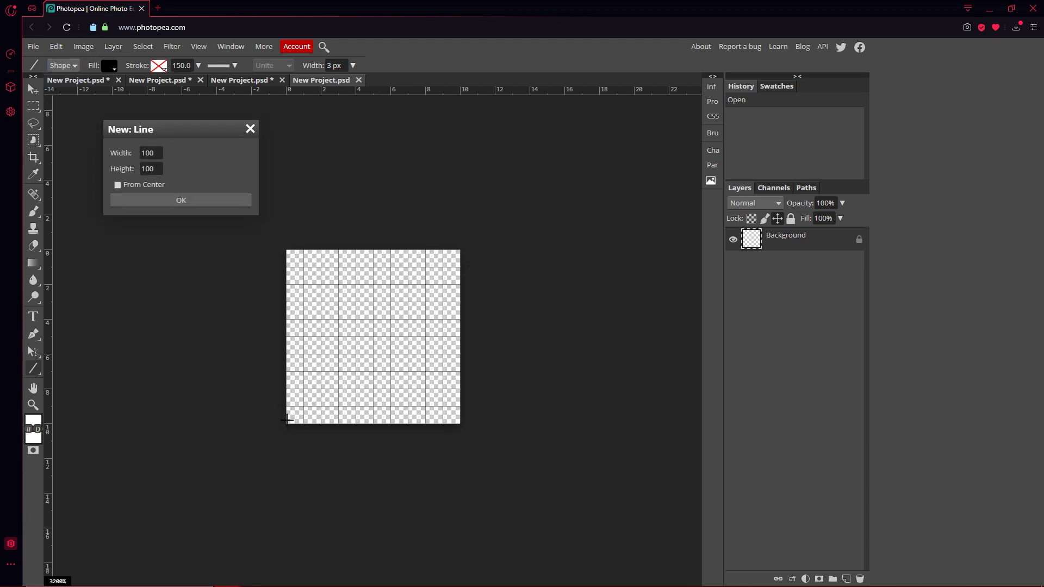
pyautogui.click(248, 129)
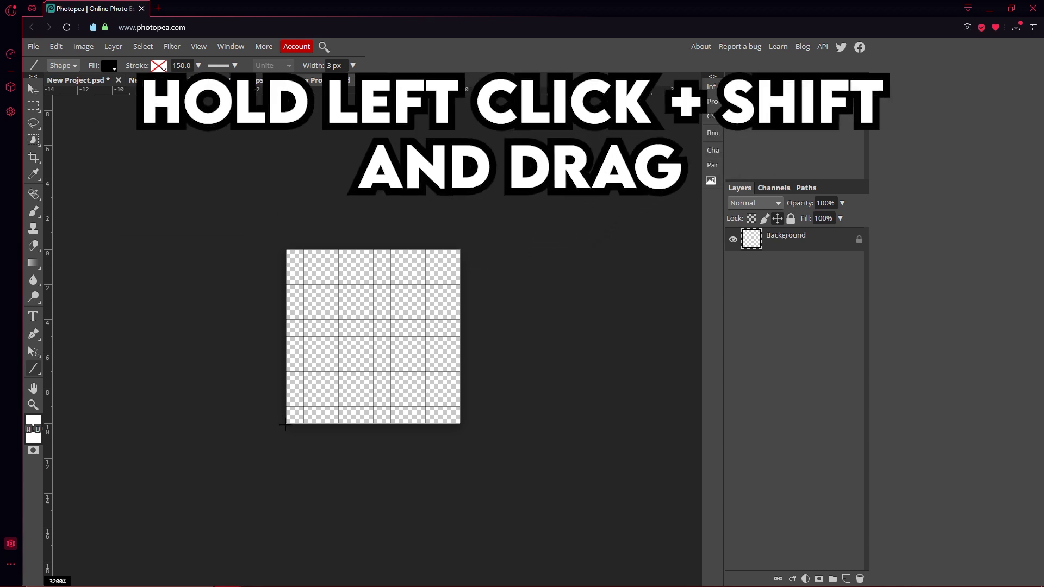
pyautogui.moveTo(285, 427); pyautogui.dragTo(458, 248)
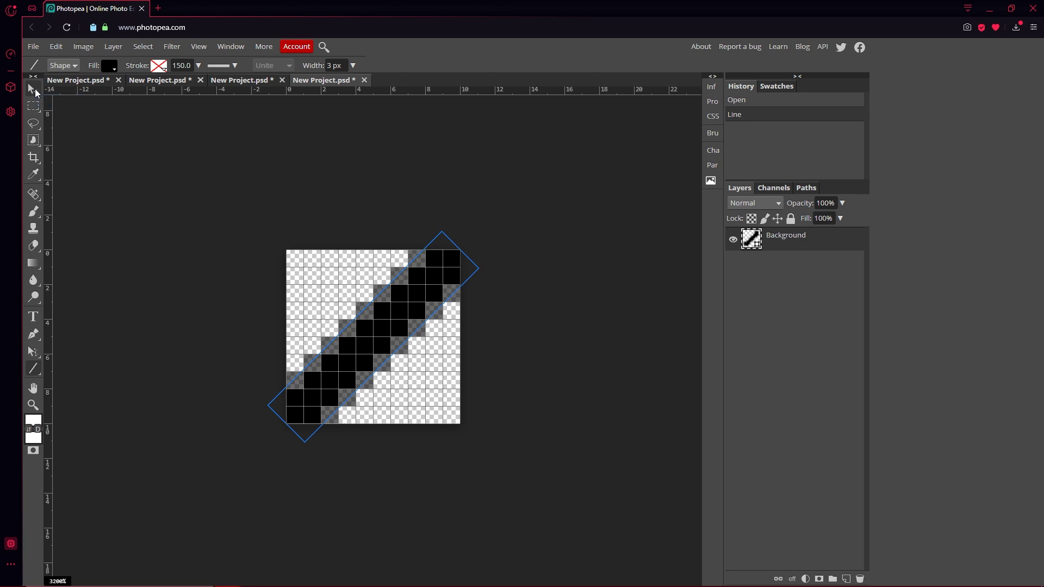
# - Duplicate the diagonal line layer twice with the Move tool active
pyautogui.click(32, 88)
pyautogui.rightClick(810, 238)
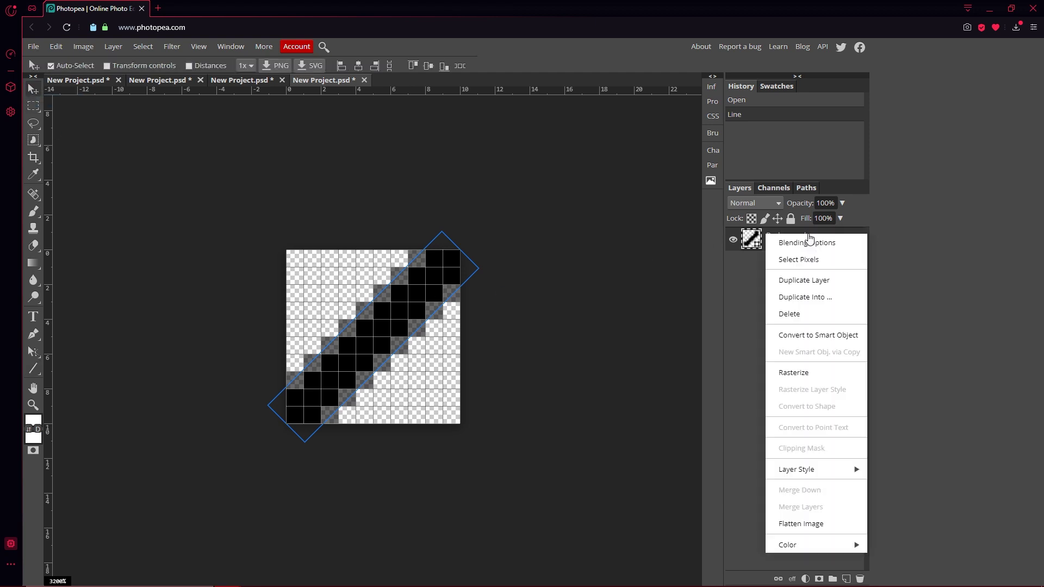
pyautogui.click(833, 280)
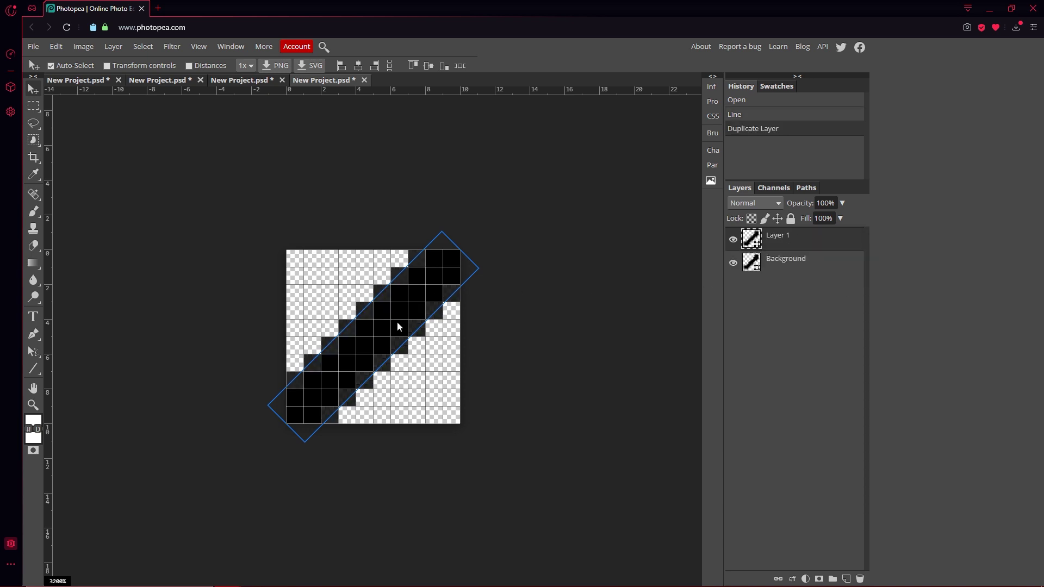
pyautogui.rightClick(814, 239)
pyautogui.click(843, 281)
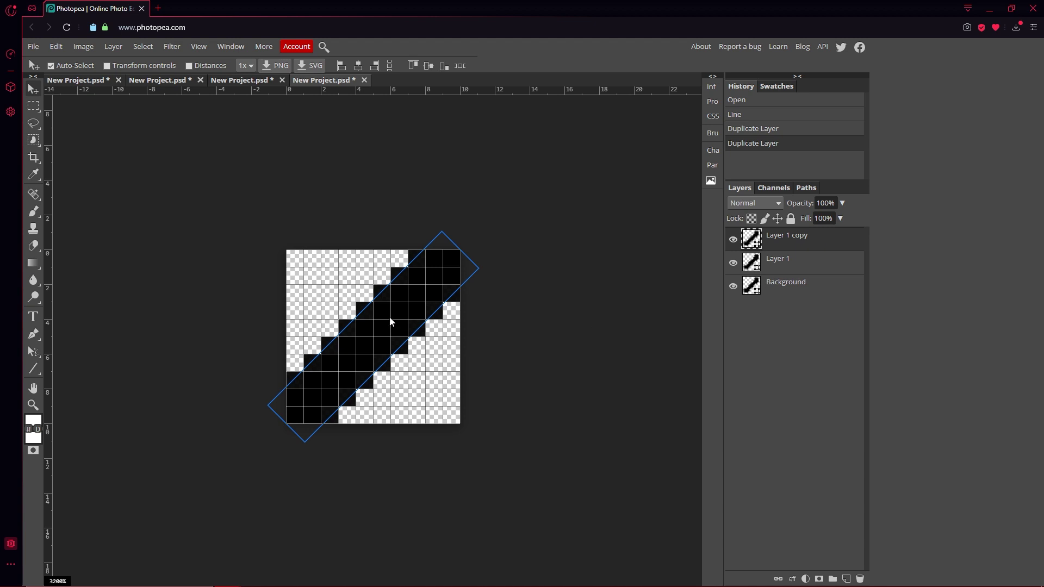
# - Shift one line copy toward the top-left and another into the lower-right corner
pyautogui.moveTo(391, 322); pyautogui.dragTo(305, 249)
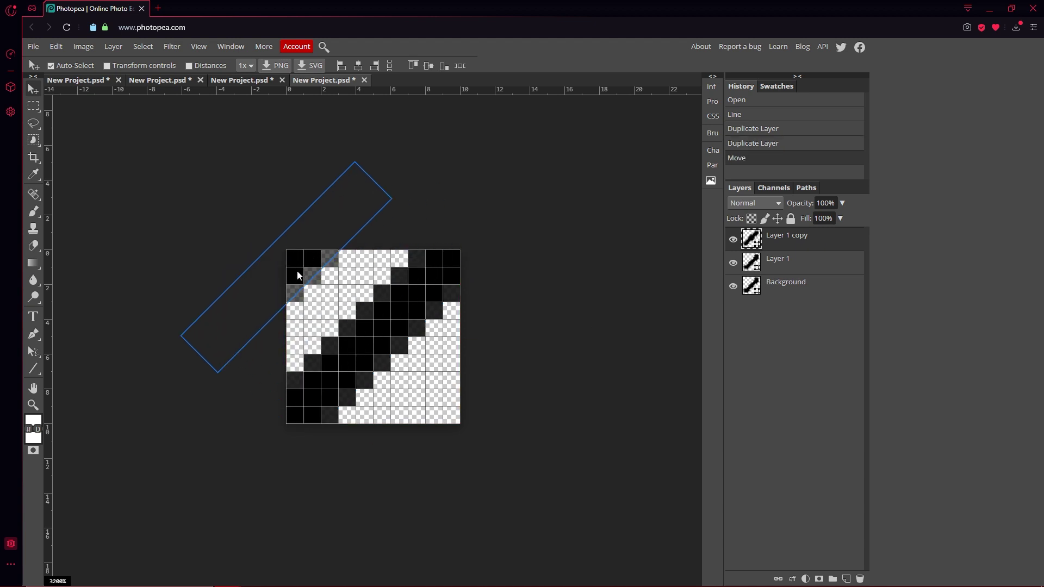
pyautogui.click(806, 263)
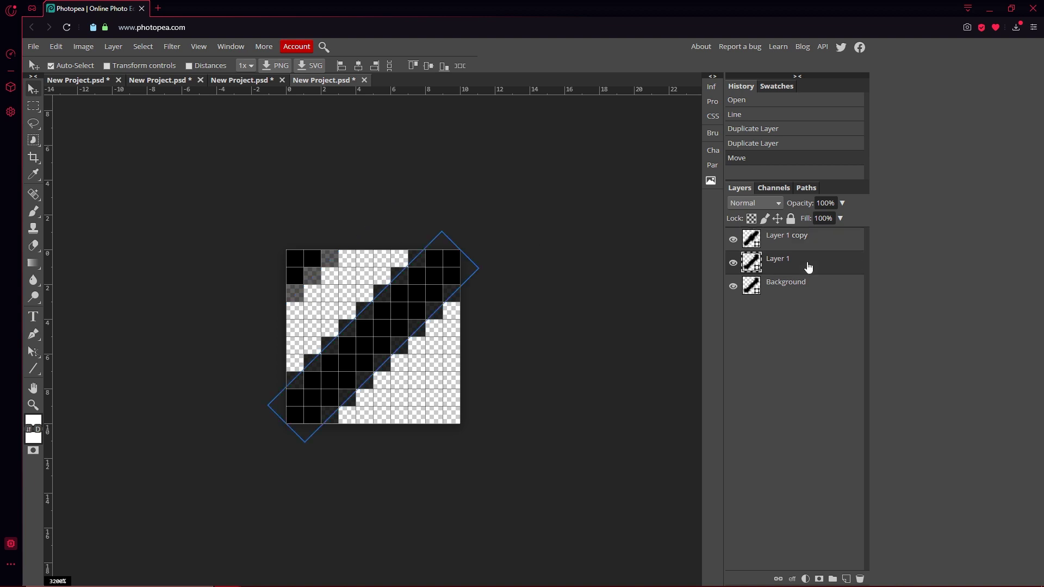
pyautogui.moveTo(479, 298); pyautogui.dragTo(488, 392)
pyautogui.click(787, 286)
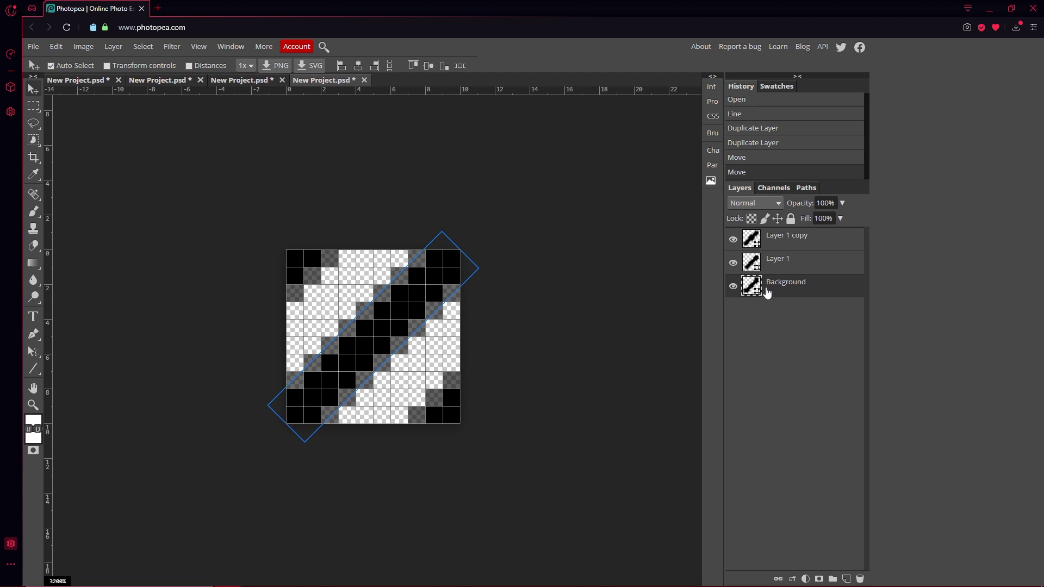
pyautogui.click(805, 245)
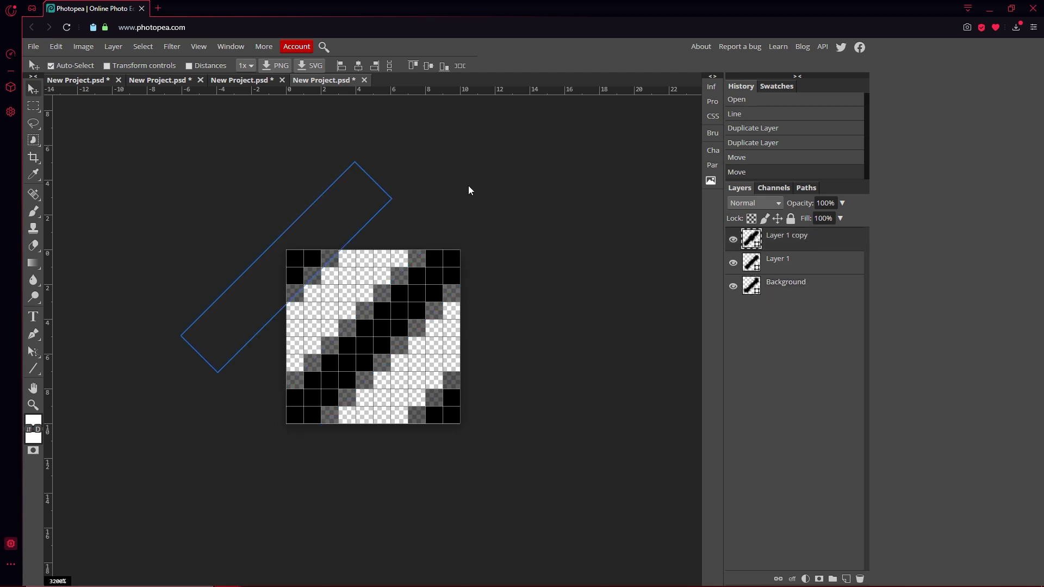
# - Save the 10 × 10 stripe tile with Edit > Define New > Pattern
pyautogui.click(56, 47)
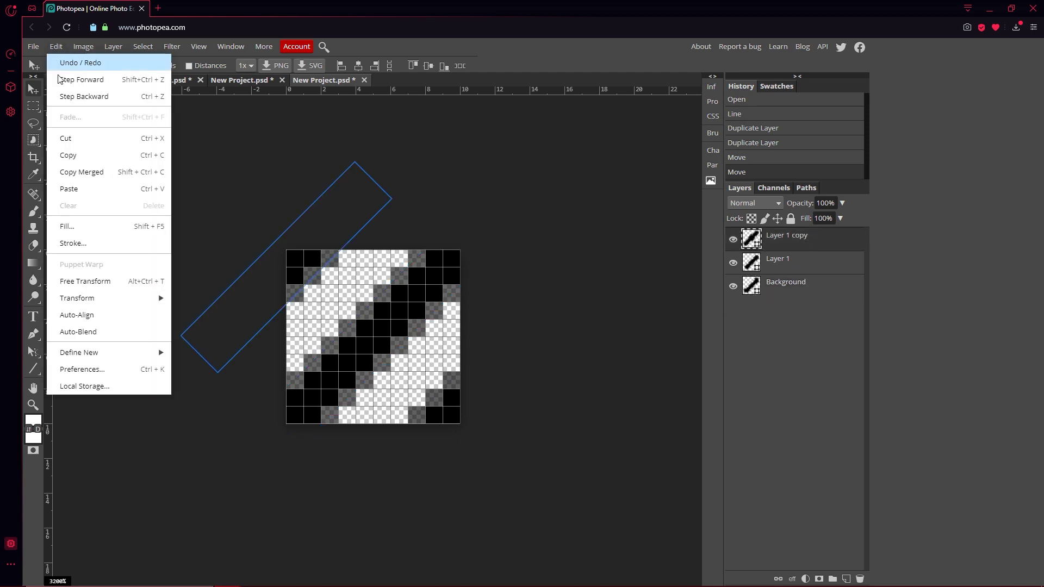
pyautogui.moveTo(130, 354)
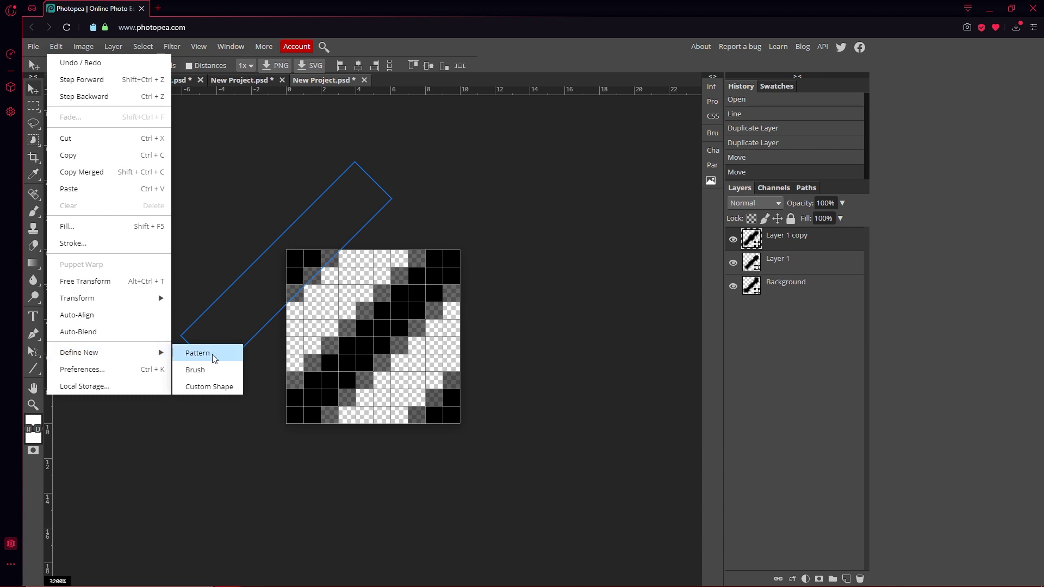
pyautogui.click(226, 359)
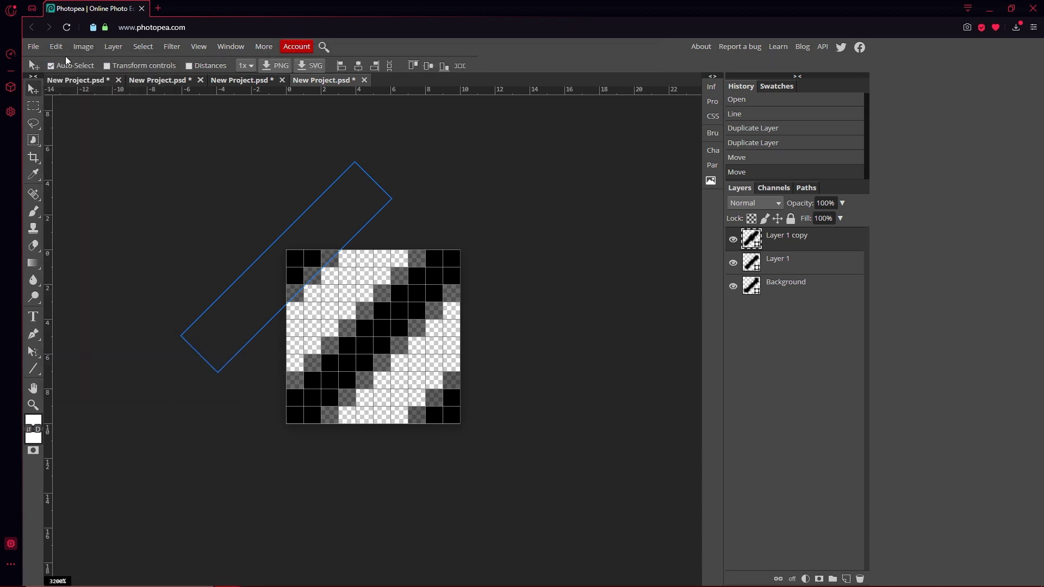
pyautogui.click(76, 83)
# - Delete the old text layer, type a new white 'TEXT', and move it lower on the canvas
pyautogui.click(146, 81)
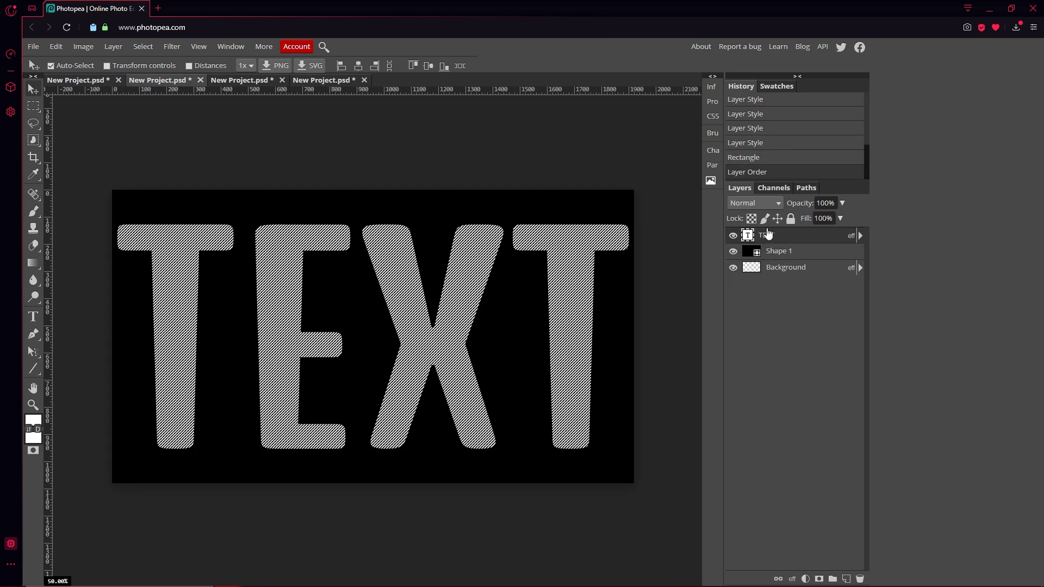
pyautogui.press('Delete')
pyautogui.click(33, 317)
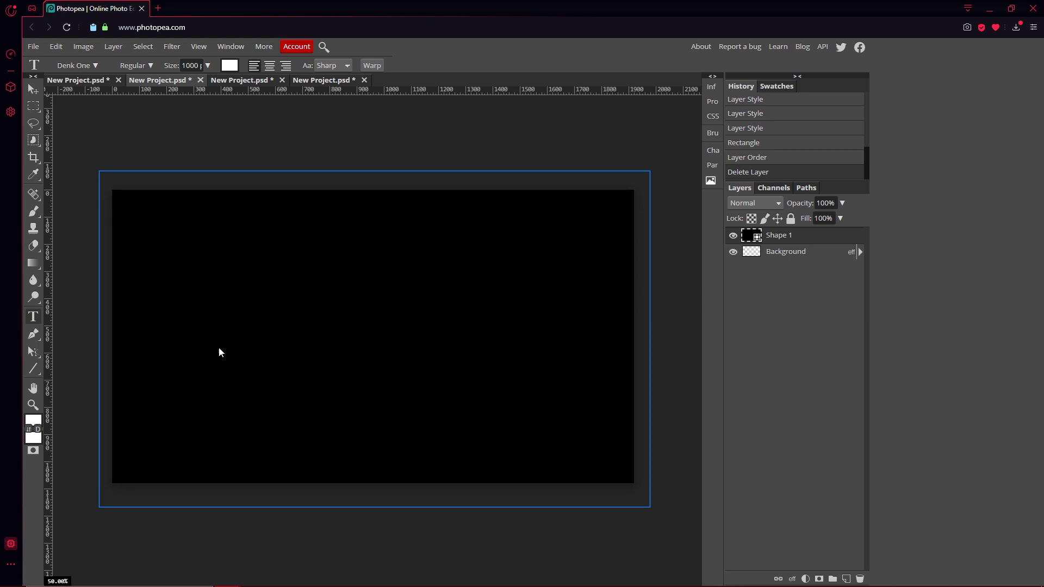
pyautogui.click(256, 358)
pyautogui.write('TEXT')
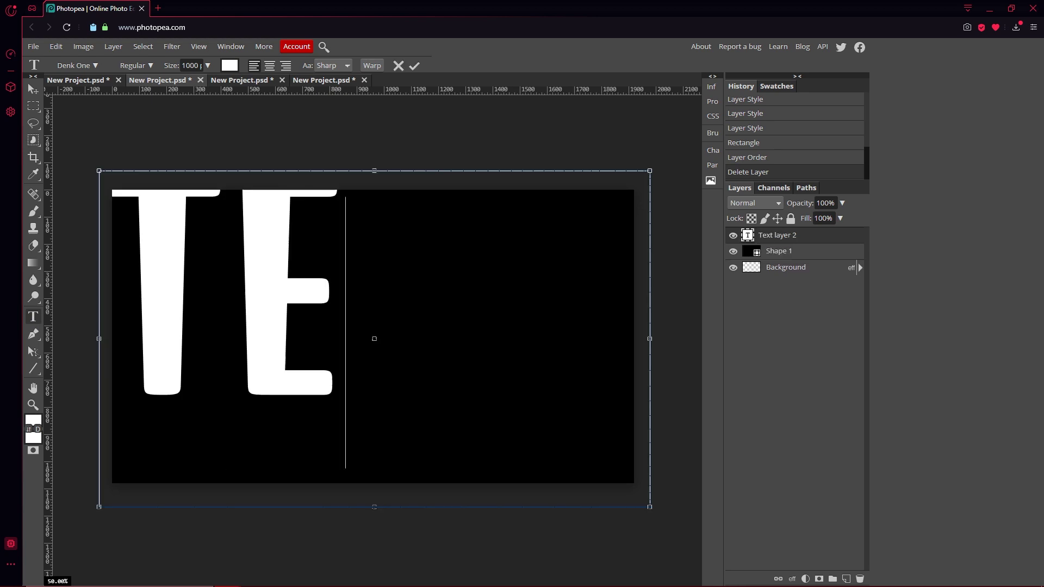
pyautogui.click(414, 65)
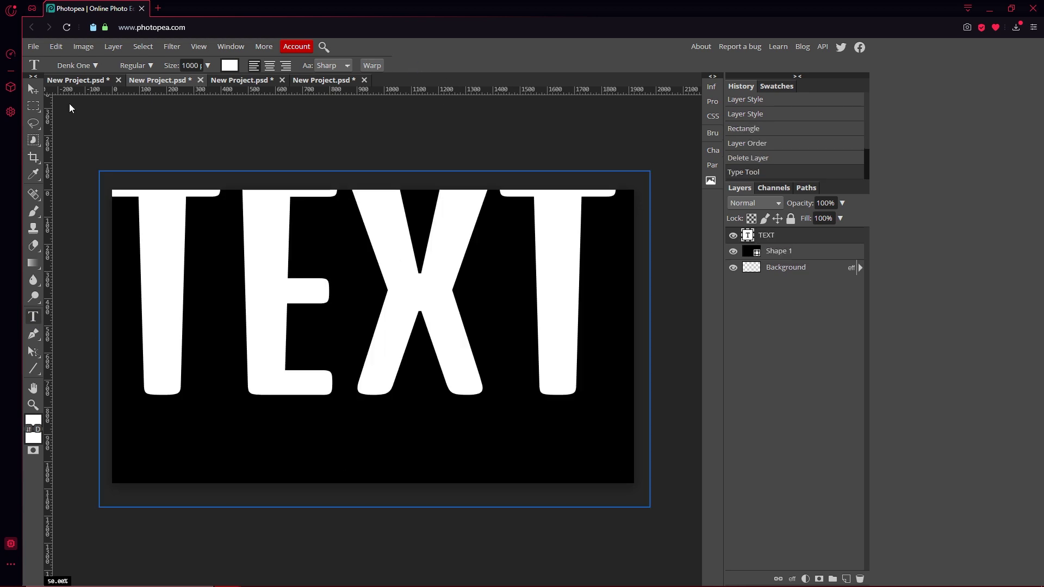
pyautogui.press('v')
pyautogui.moveTo(154, 240); pyautogui.dragTo(178, 293)
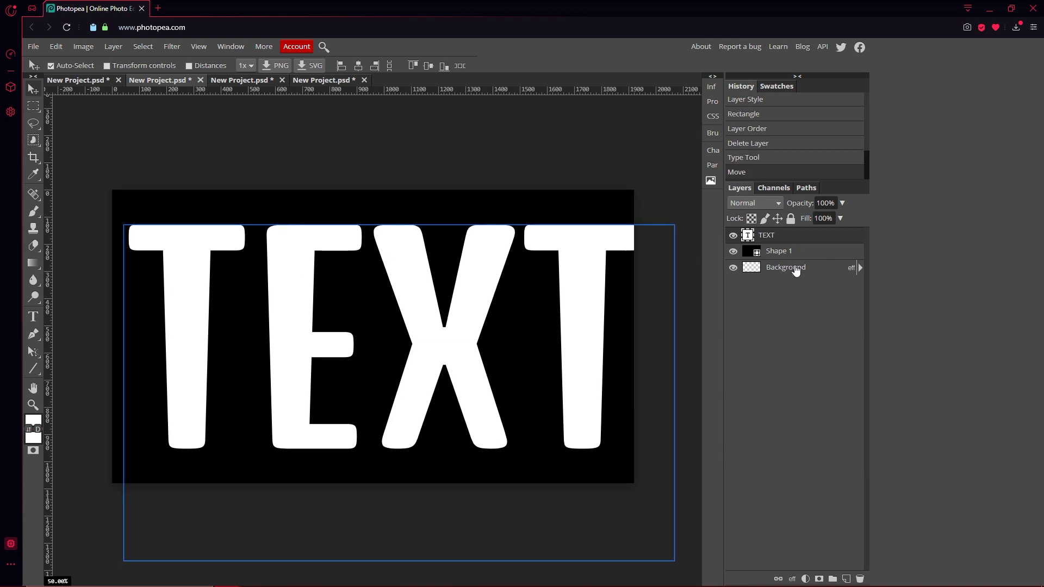
# - Turn on Pattern Overlay in the TEXT layer's style and try patterns from the list
pyautogui.doubleClick(817, 268)
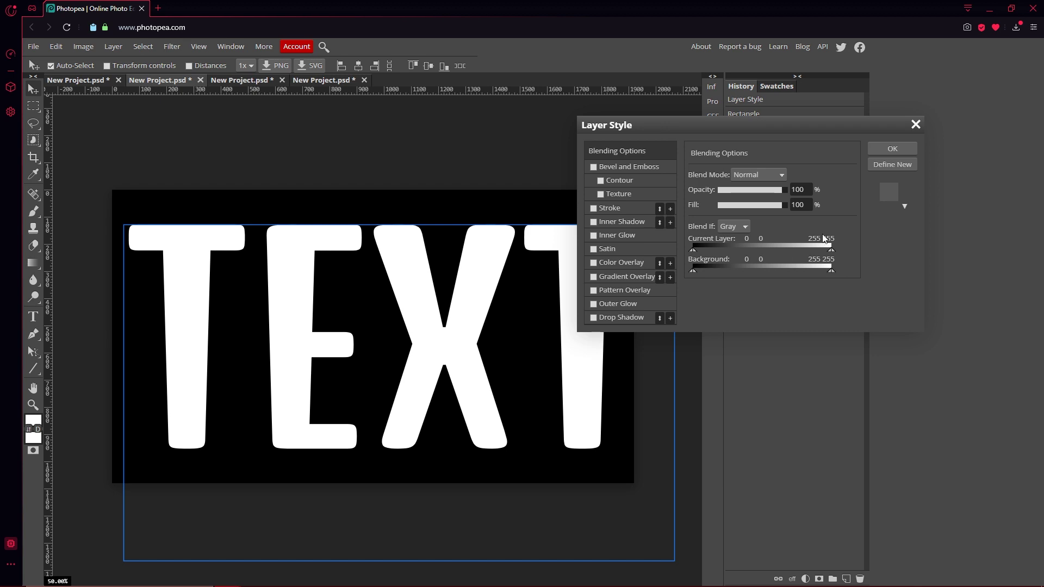
pyautogui.click(594, 290)
pyautogui.click(650, 288)
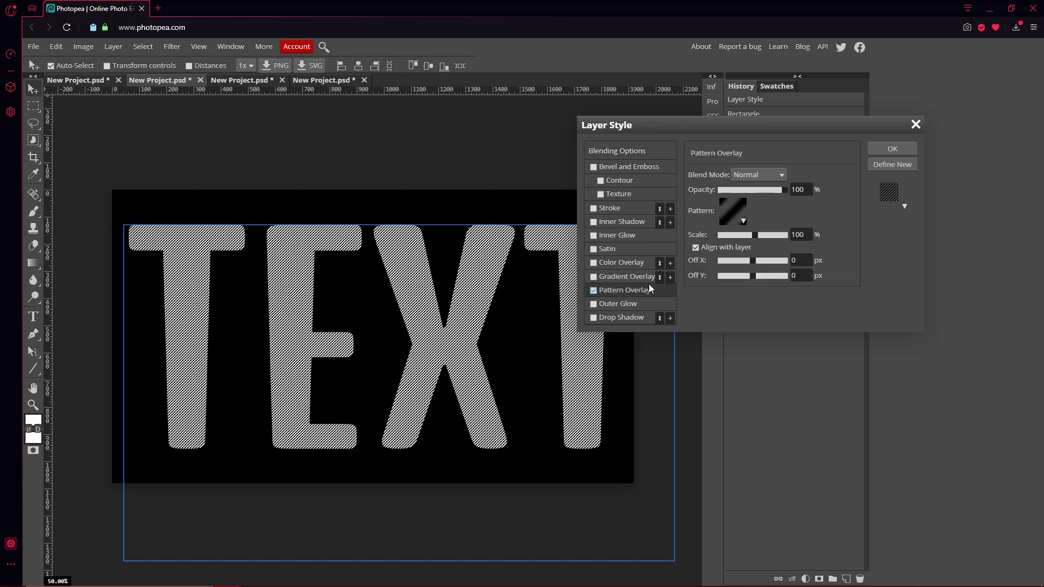
pyautogui.click(748, 216)
pyautogui.click(731, 244)
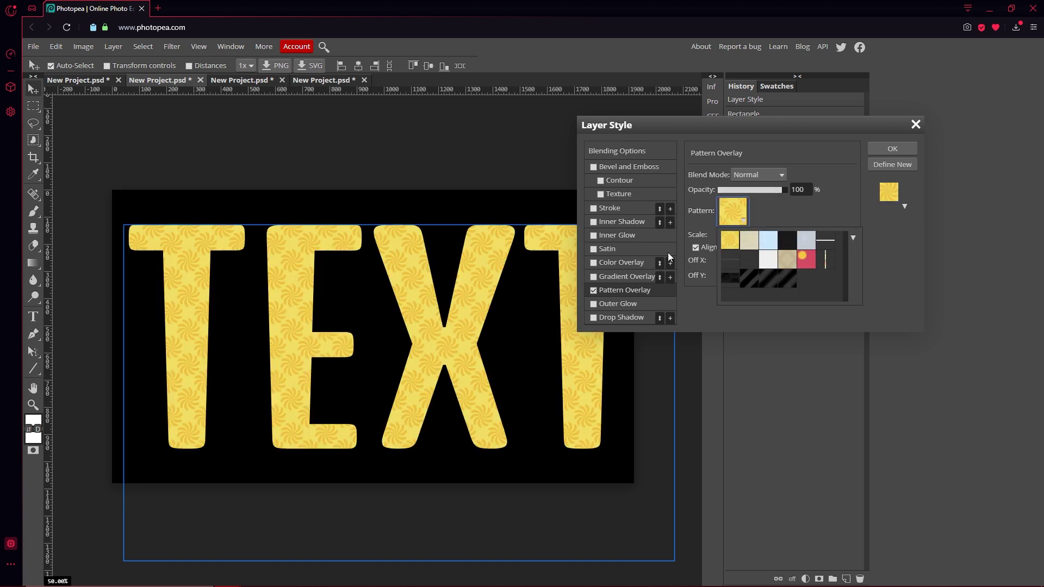
pyautogui.click(787, 240)
pyautogui.click(731, 240)
pyautogui.click(768, 207)
pyautogui.click(745, 221)
# - Pick the new fine diagonal-stripe pattern for the overlay
pyautogui.click(787, 281)
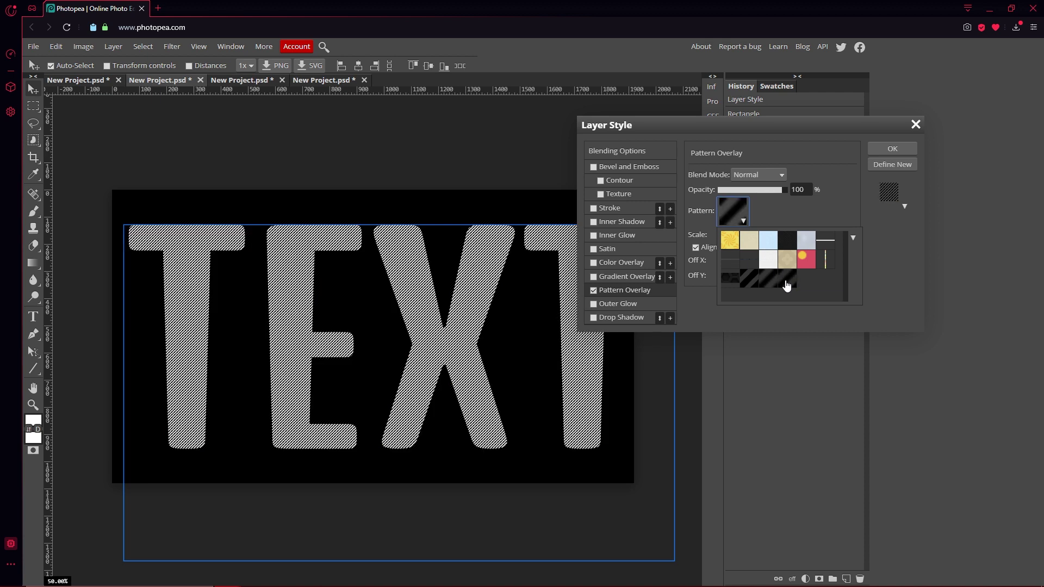
pyautogui.click(755, 284)
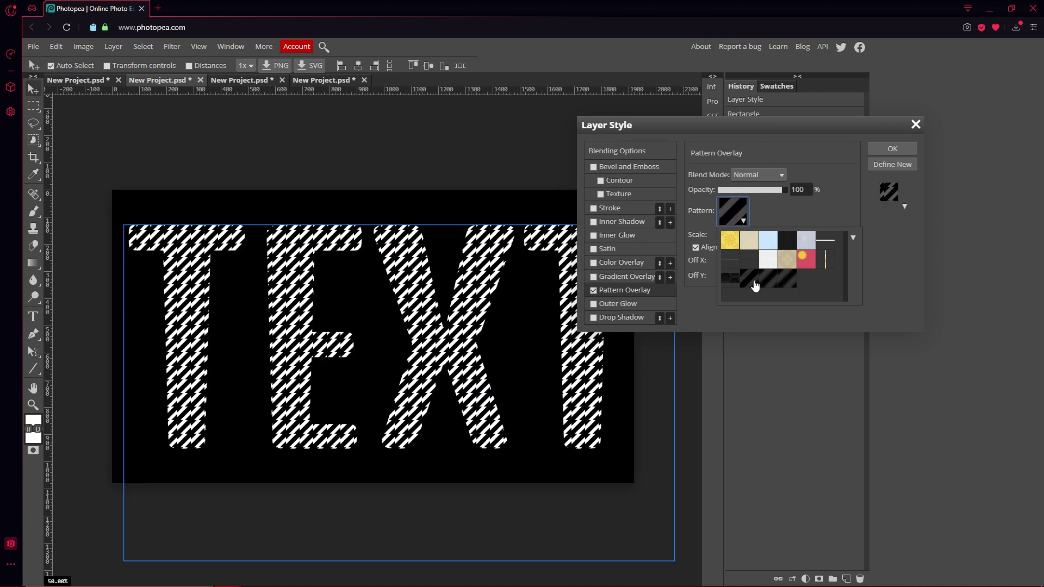
pyautogui.click(794, 288)
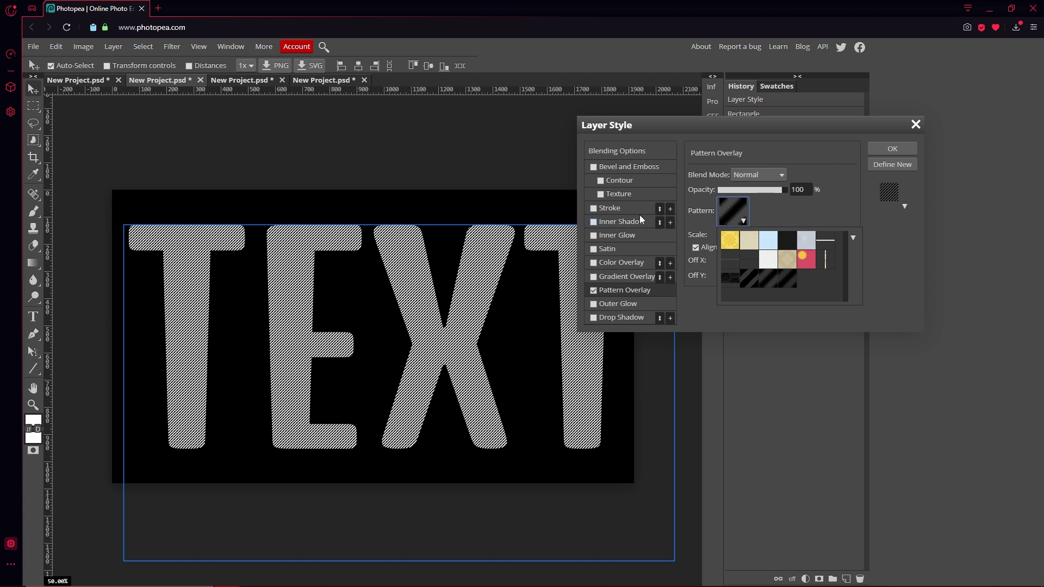
pyautogui.click(905, 149)
pyautogui.click(906, 149)
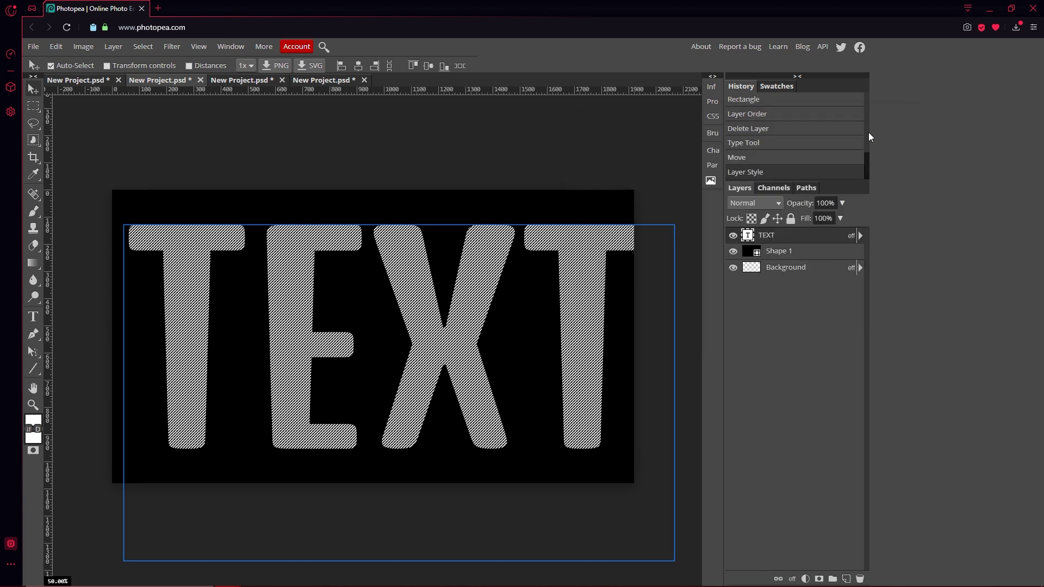